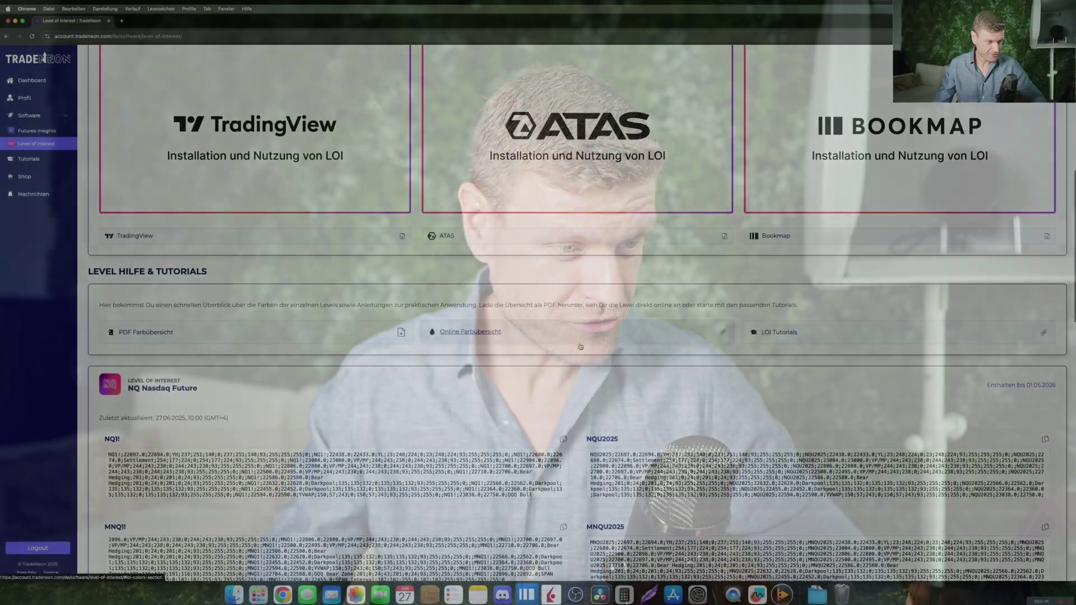
Scroll down and back up through the current window before switching to Bookmap.
scroll(568, 360, down, 2)
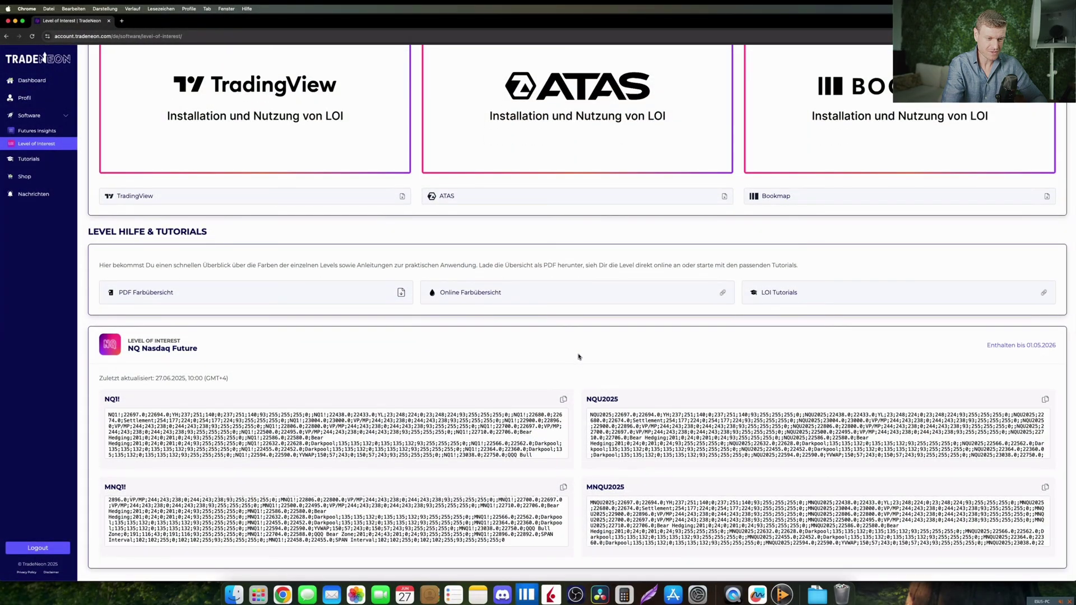
scroll(571, 359, down, 1)
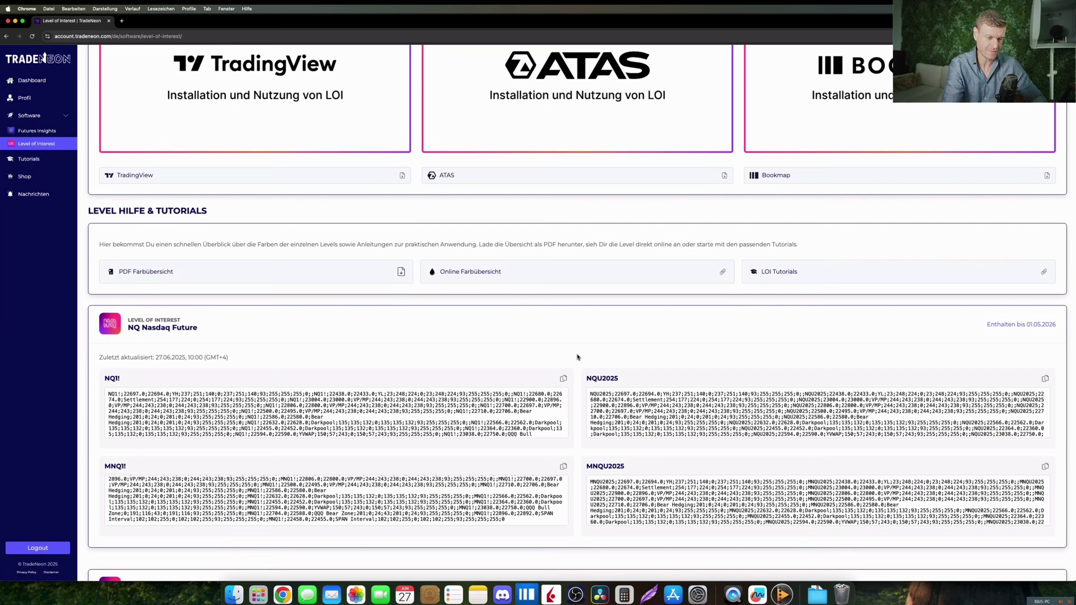
scroll(575, 332, down, 5)
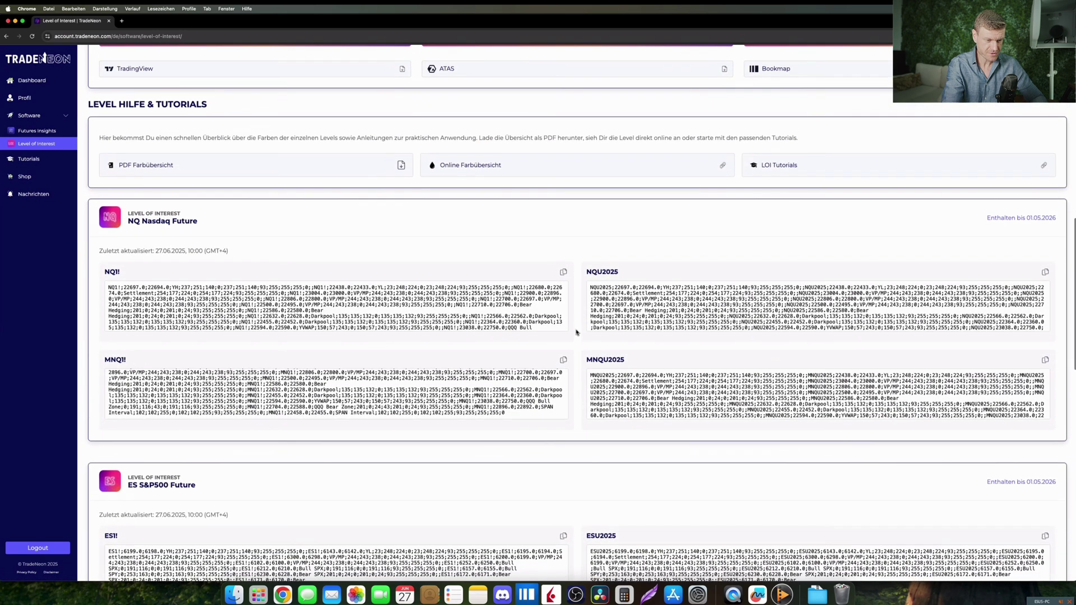
scroll(577, 344, down, 4)
scroll(575, 393, down, 1)
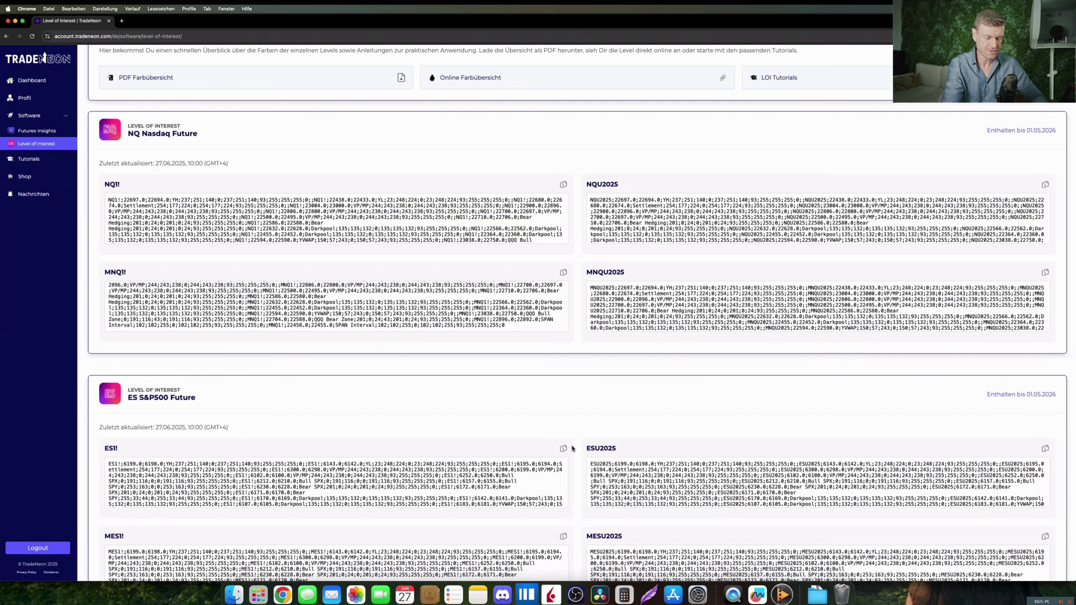
scroll(573, 447, up, 5)
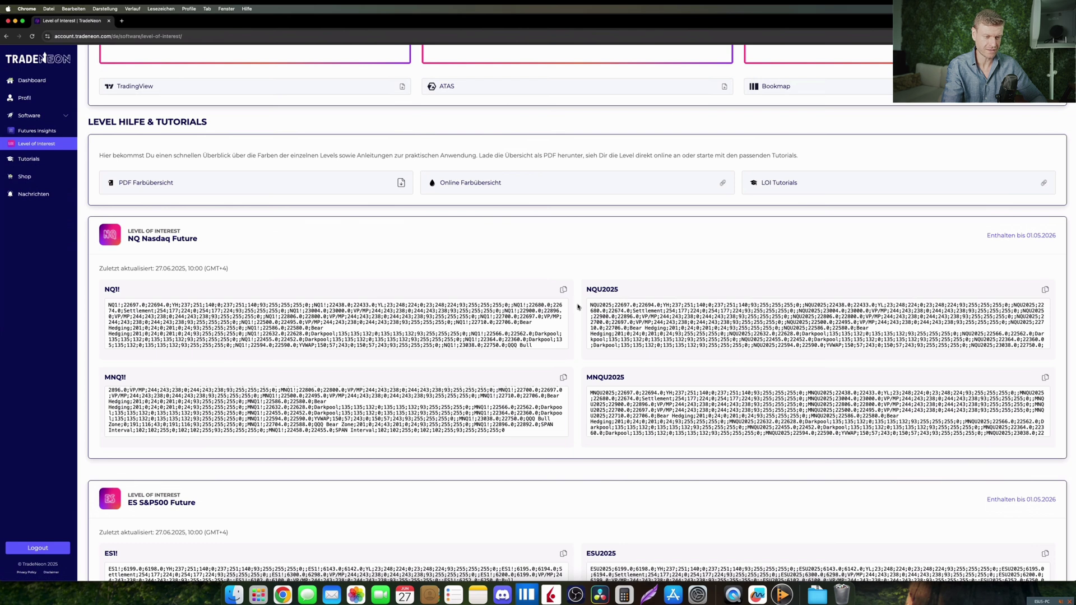
scroll(578, 306, up, 4)
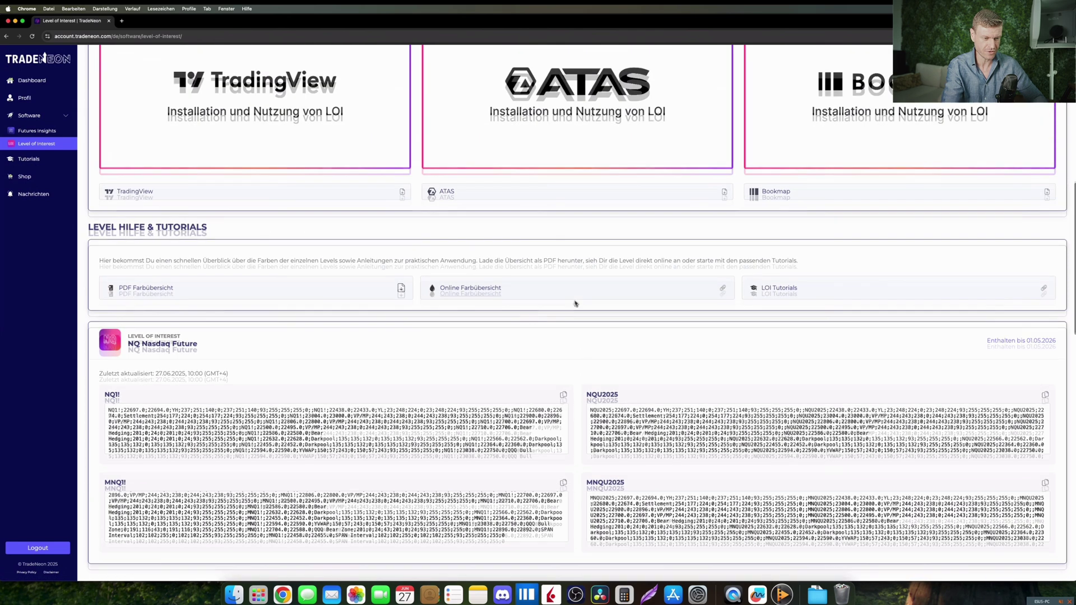
scroll(705, 319, up, 3)
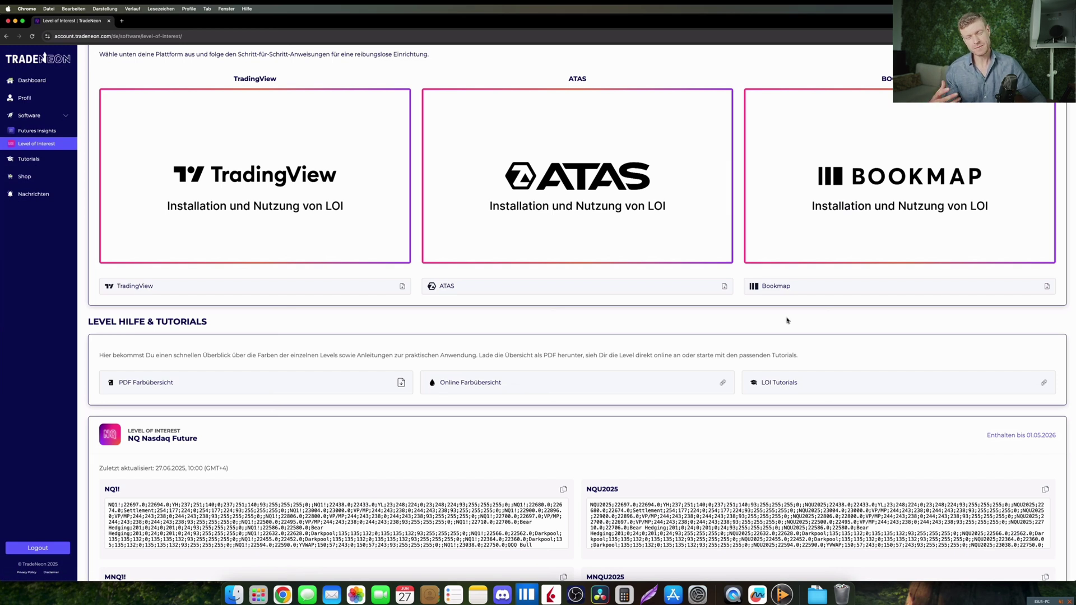
In Bookmap, show the Level of Interest add-on settings, then cancel adding a new add-on file.
click(526, 594)
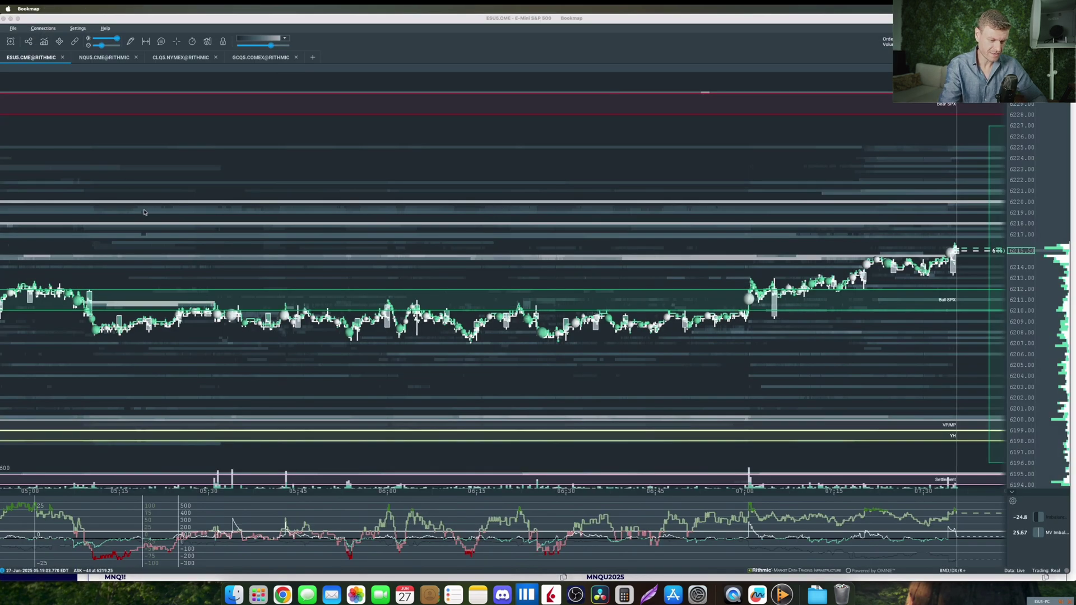
click(59, 45)
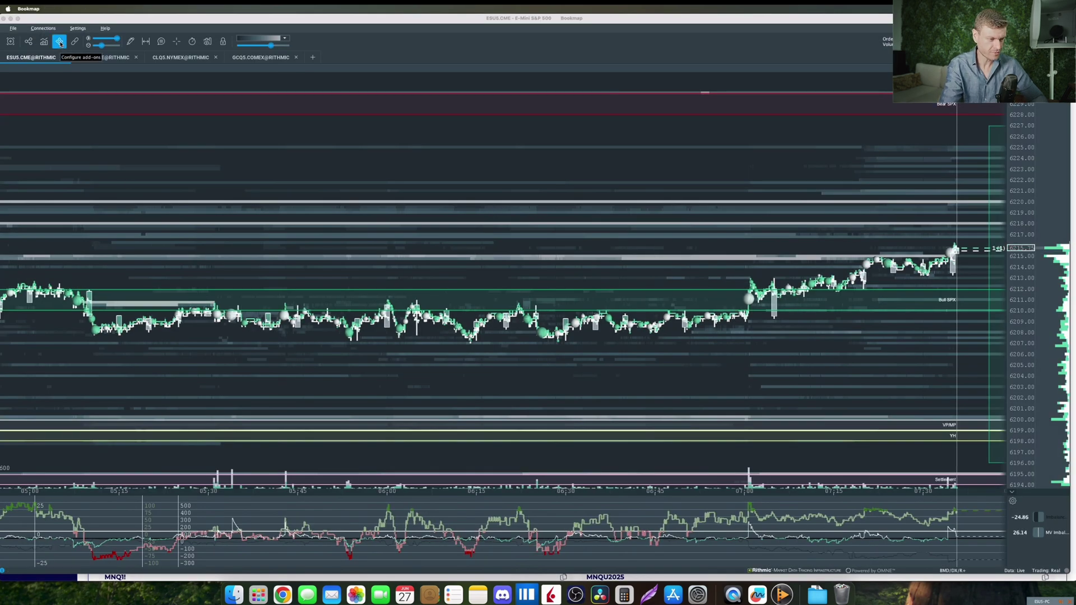
click(60, 44)
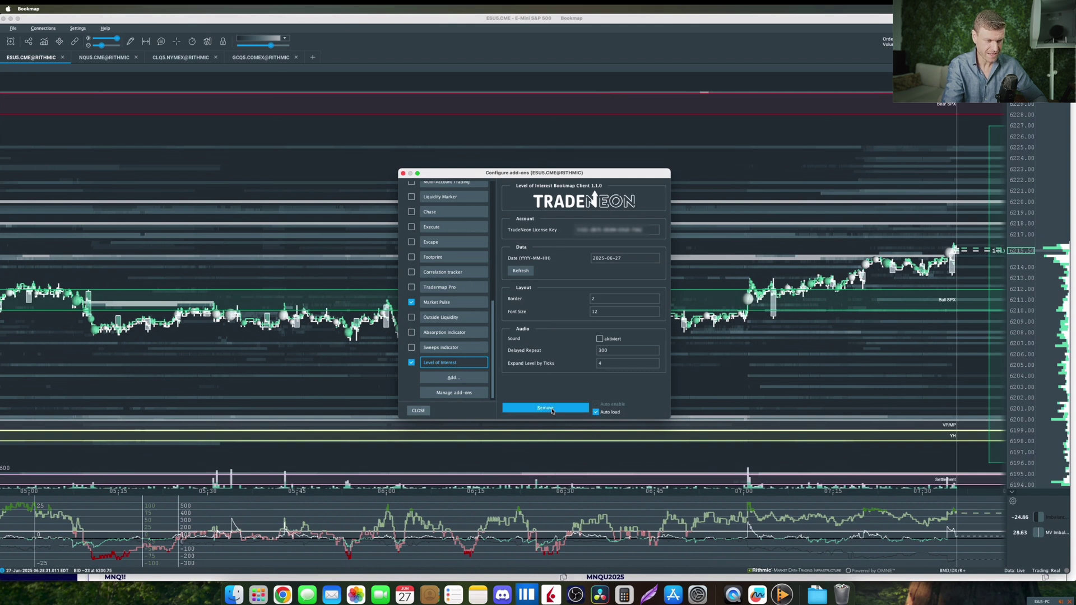
click(454, 378)
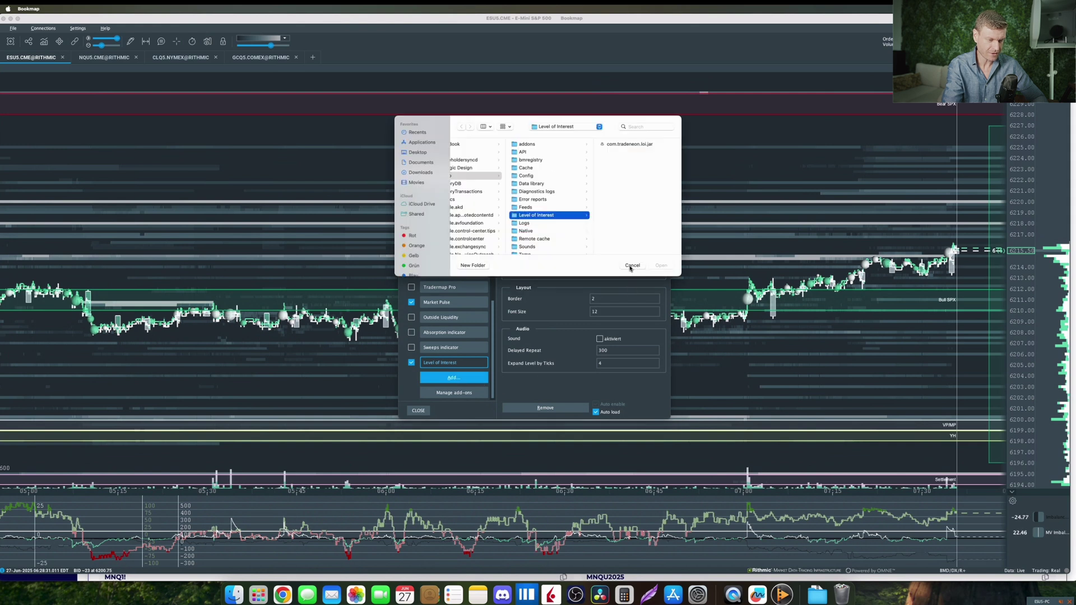
click(632, 271)
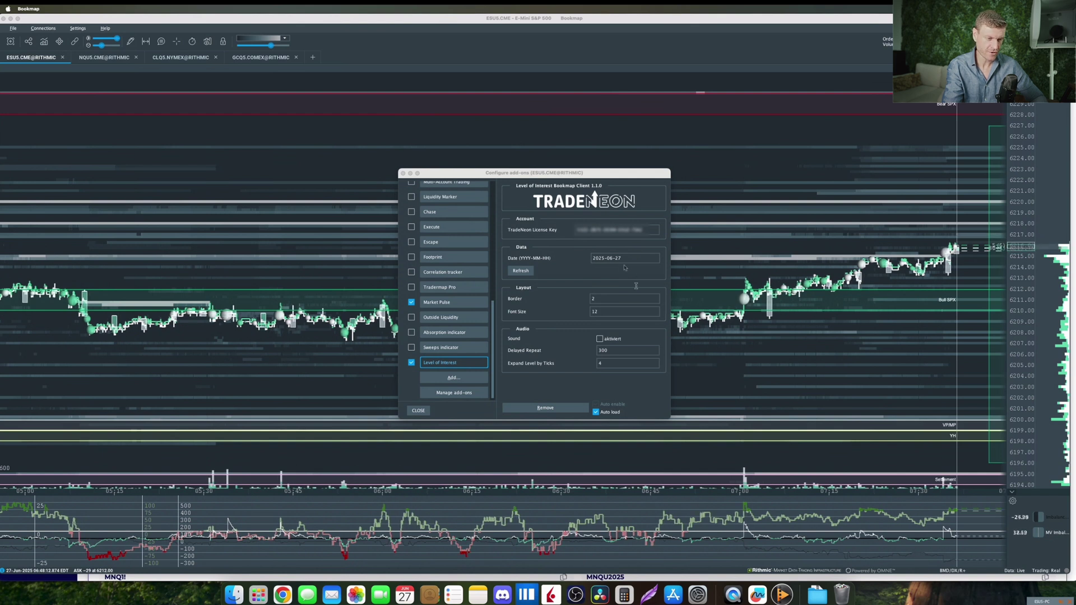
Change the Level of Interest date to 2025-06-26, refresh, close settings, and drag the chart back.
click(644, 260)
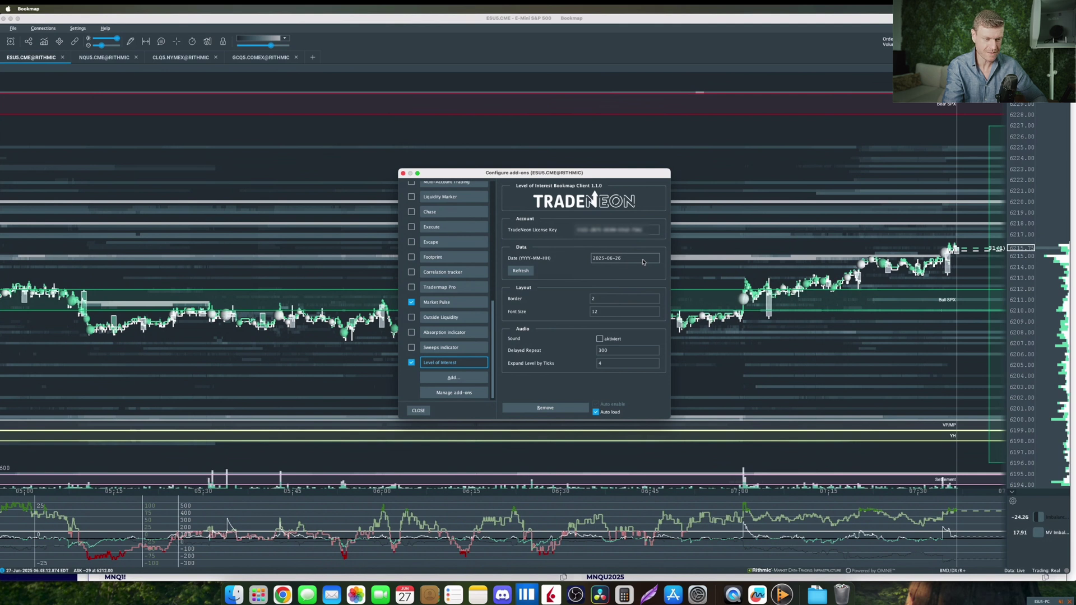
text(6)
click(521, 271)
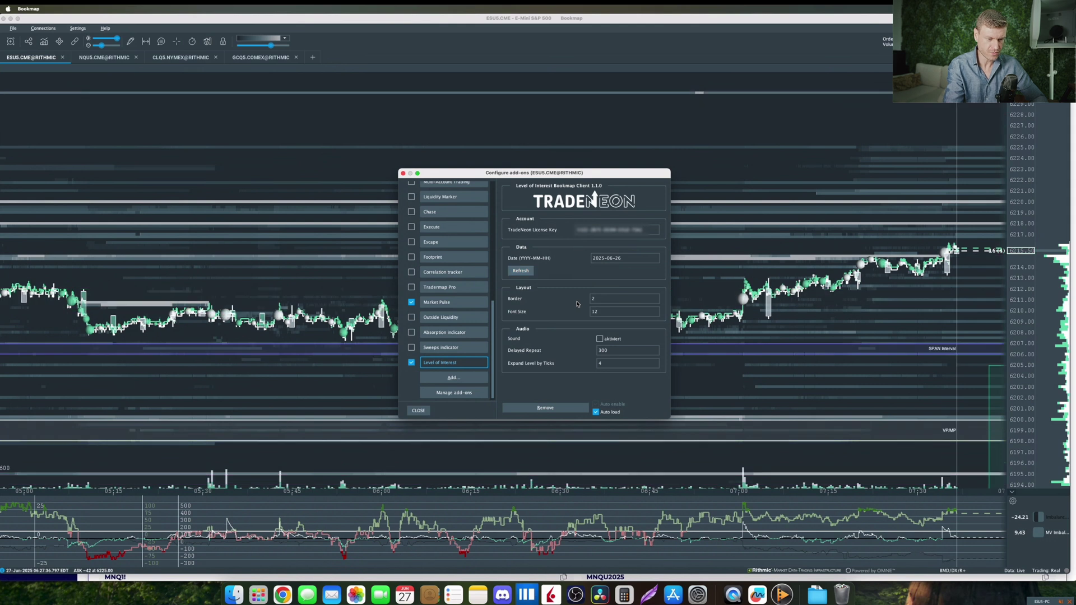
click(418, 410)
drag(681, 398, 558, 303)
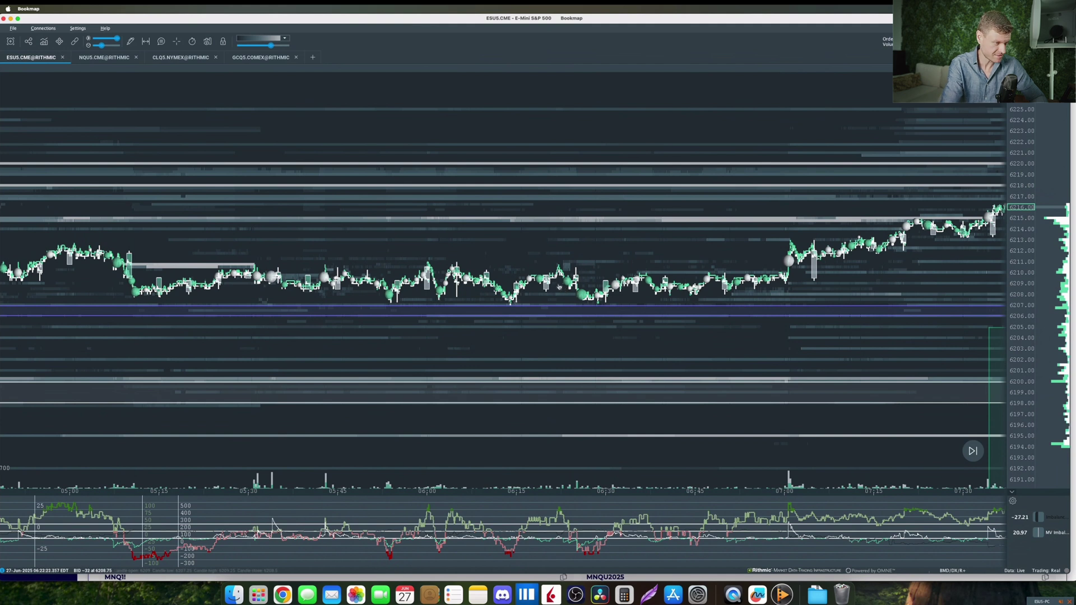
Zoom out, drag the ES chart back to 26 June, and zoom into 09:25–10:20.
scroll(359, 338, down, 2)
scroll(359, 338, down, 4)
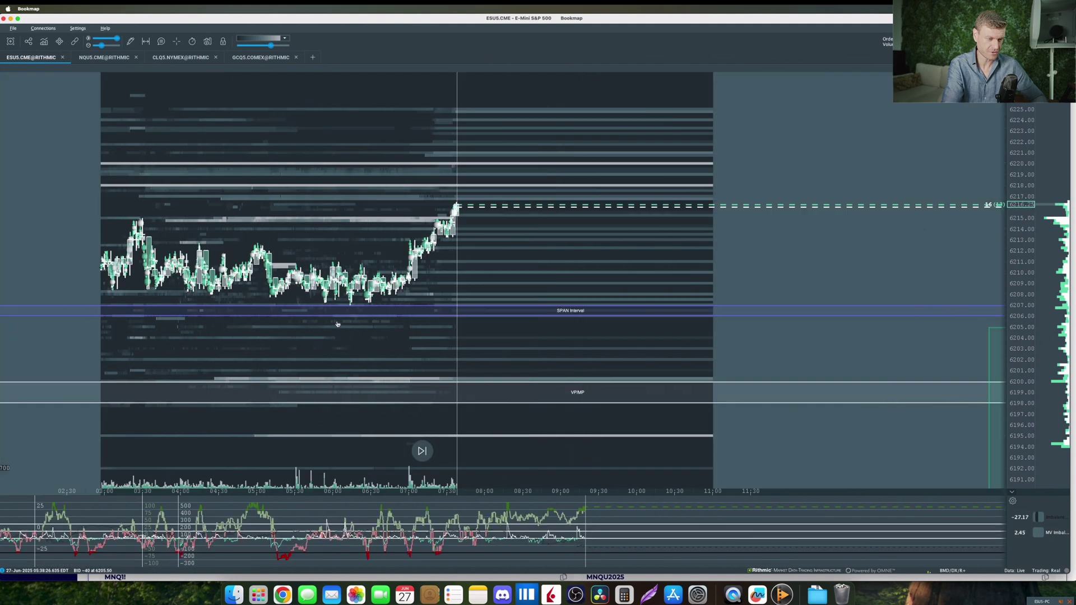
drag(337, 324, 694, 306)
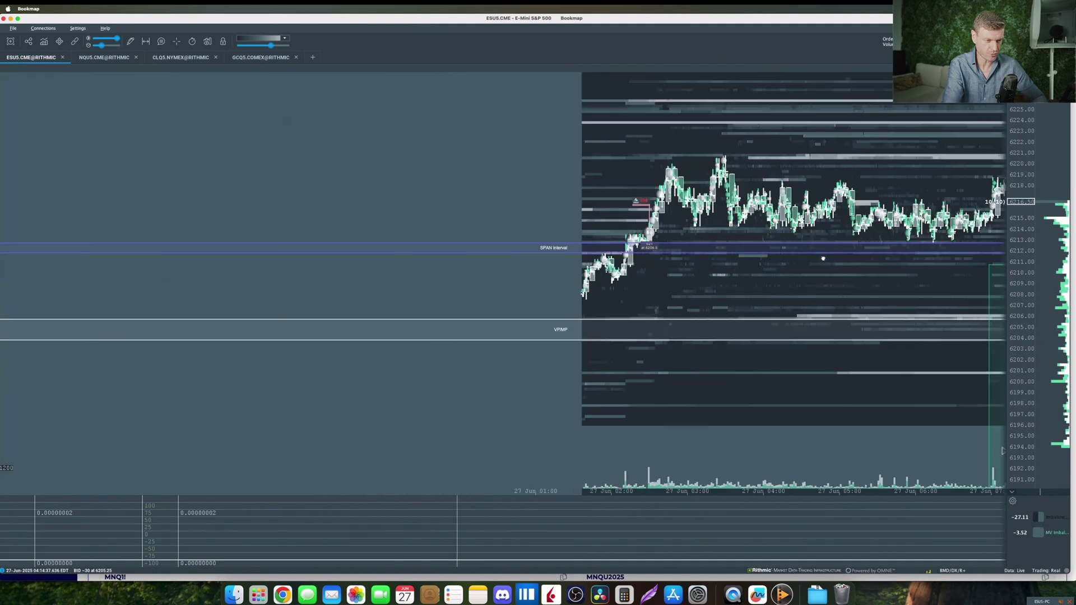
scroll(694, 306, down, 2)
scroll(693, 306, left, 15)
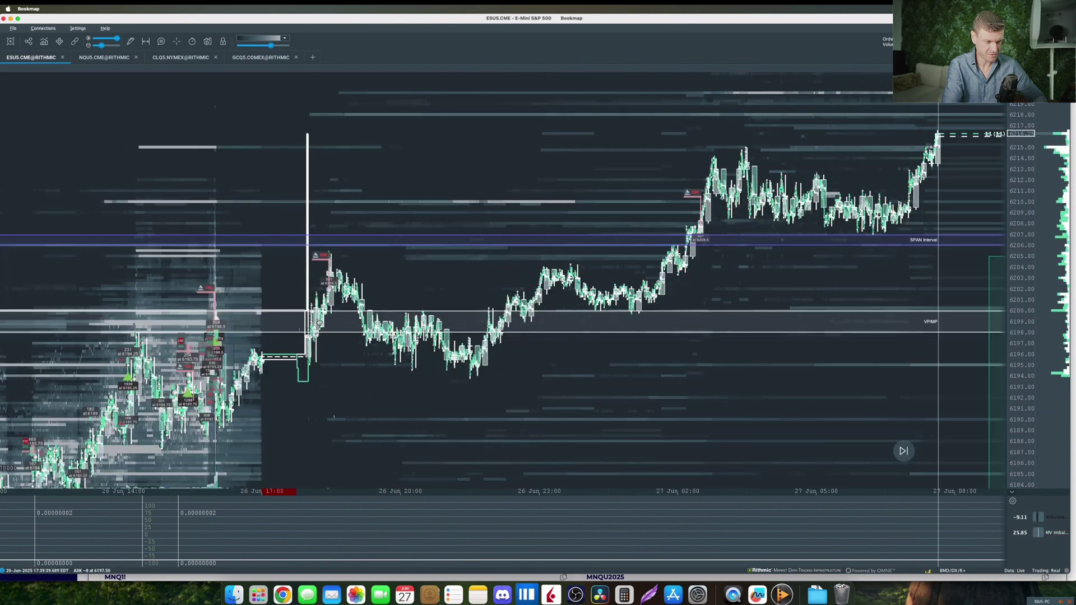
scroll(676, 235, left, 15)
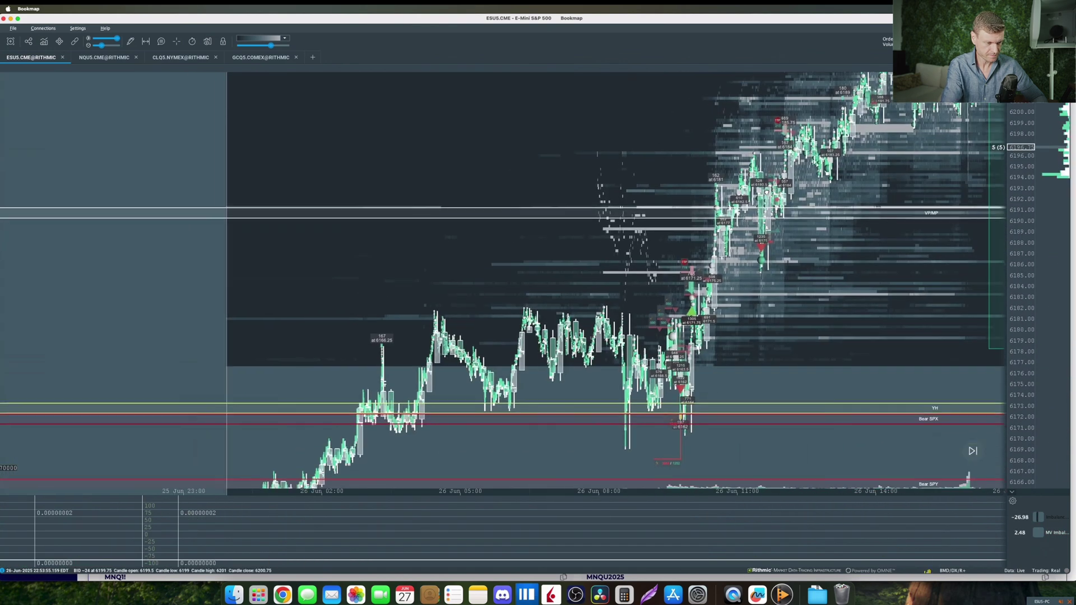
scroll(676, 235, up, 6)
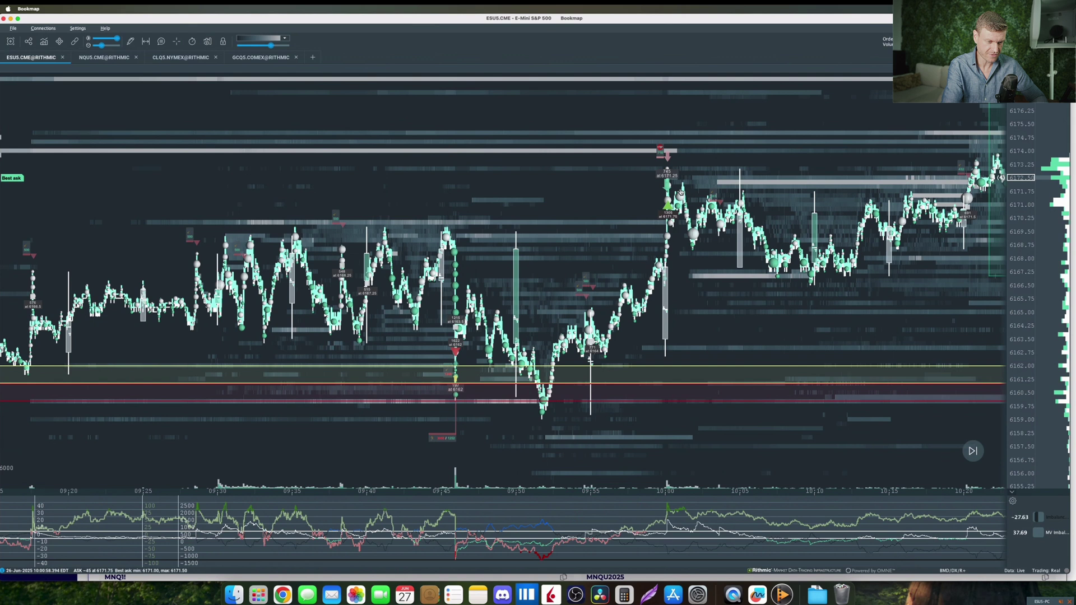
Move the ES chart forward from 10:00 to about 11:44 on 26 June.
scroll(621, 317, right, 10)
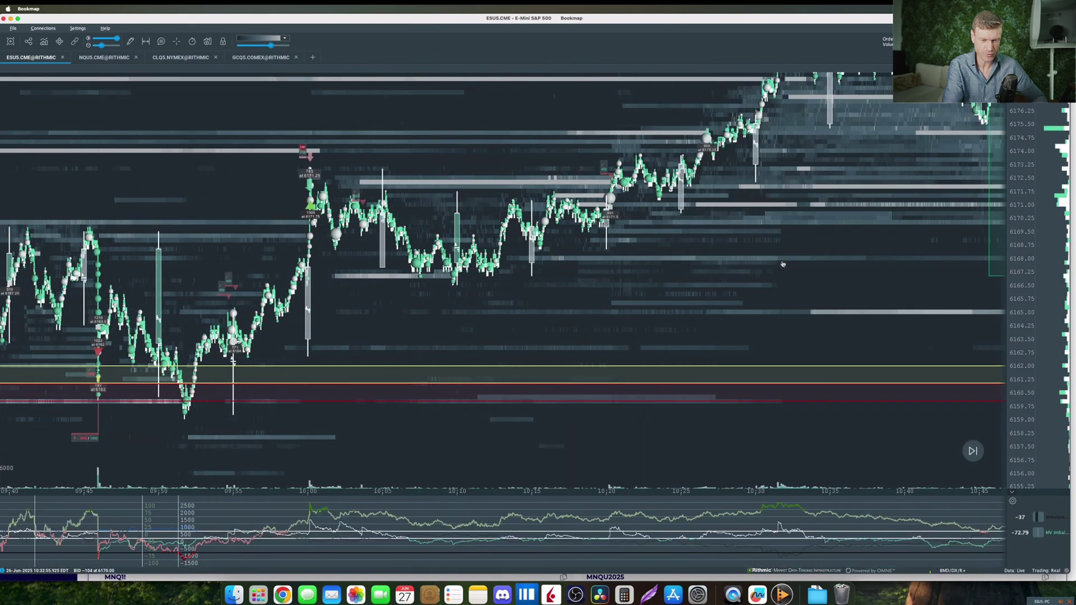
drag(783, 264, 569, 357)
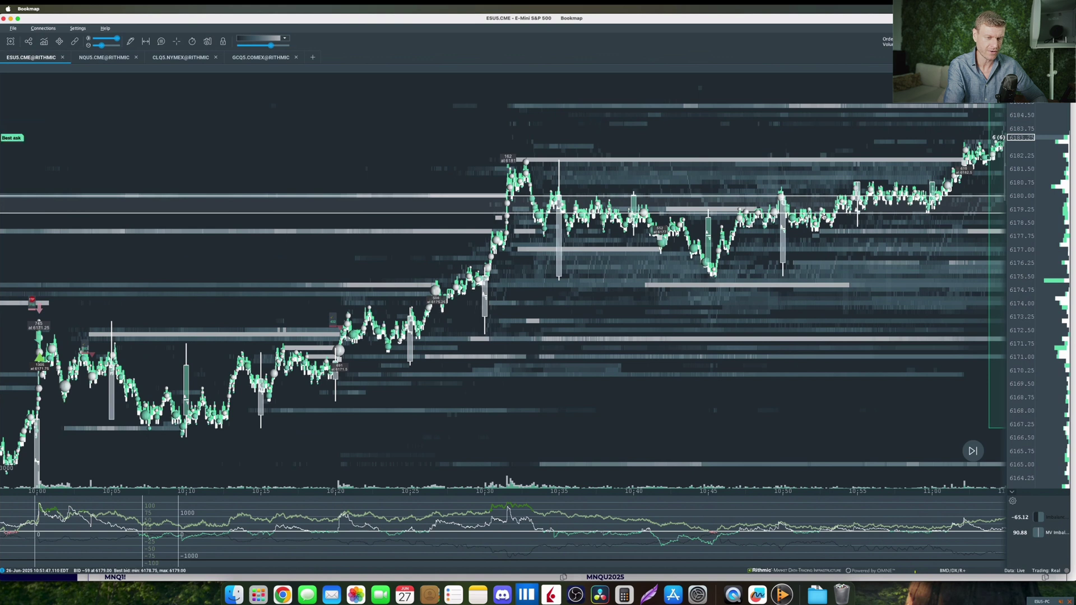
scroll(727, 271, right, 5)
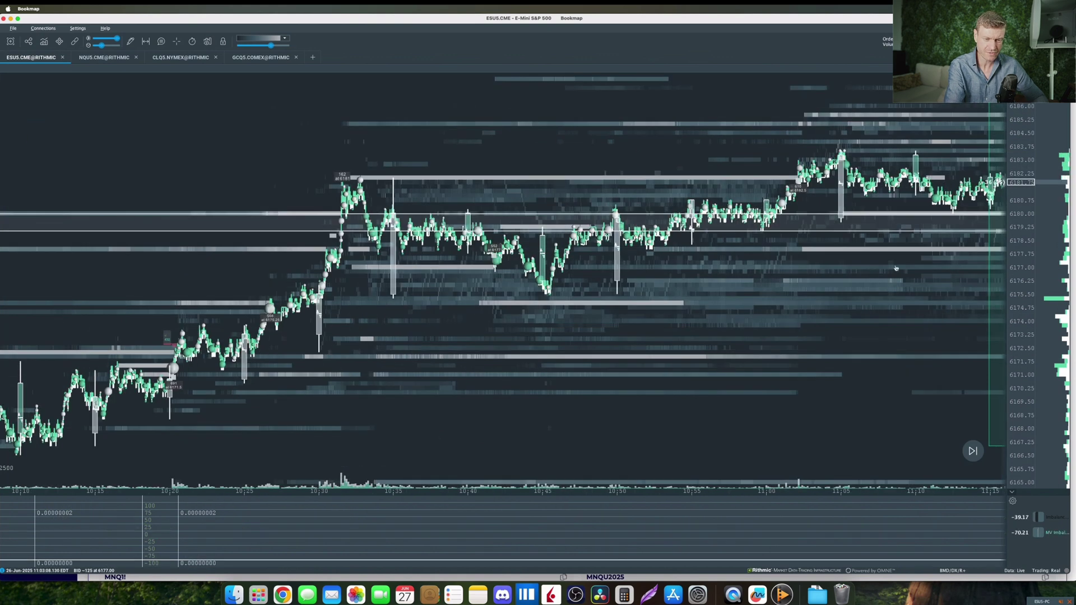
scroll(727, 271, right, 5)
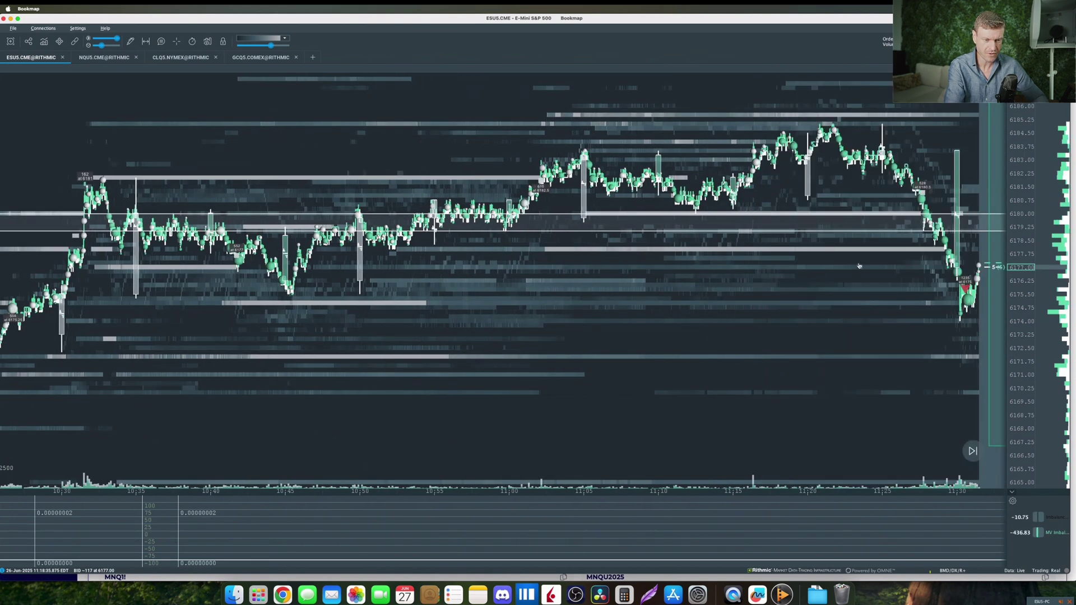
scroll(865, 271, right, 5)
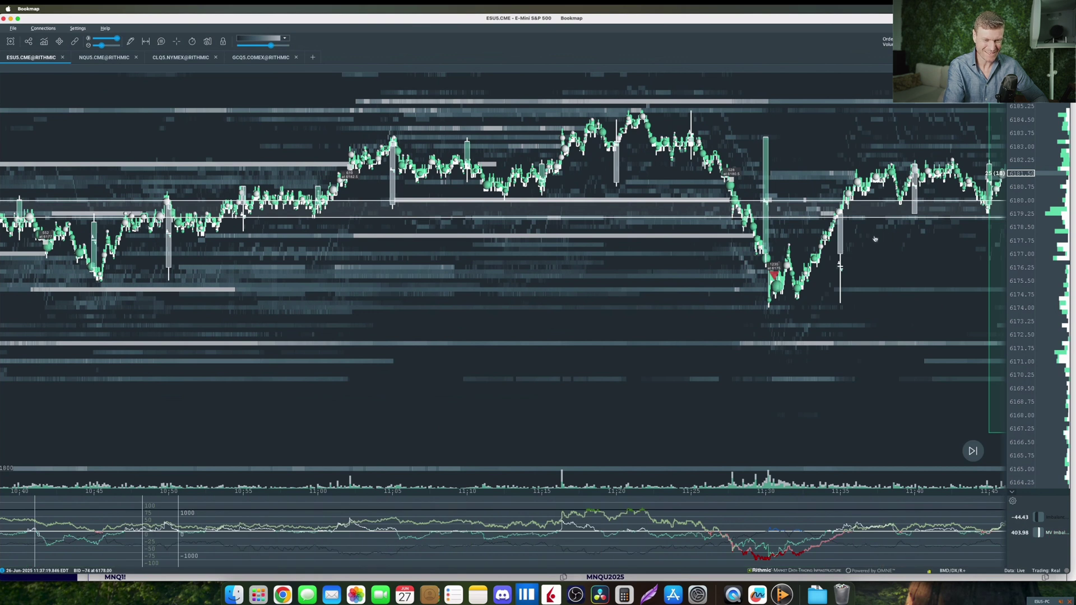
scroll(874, 239, right, 5)
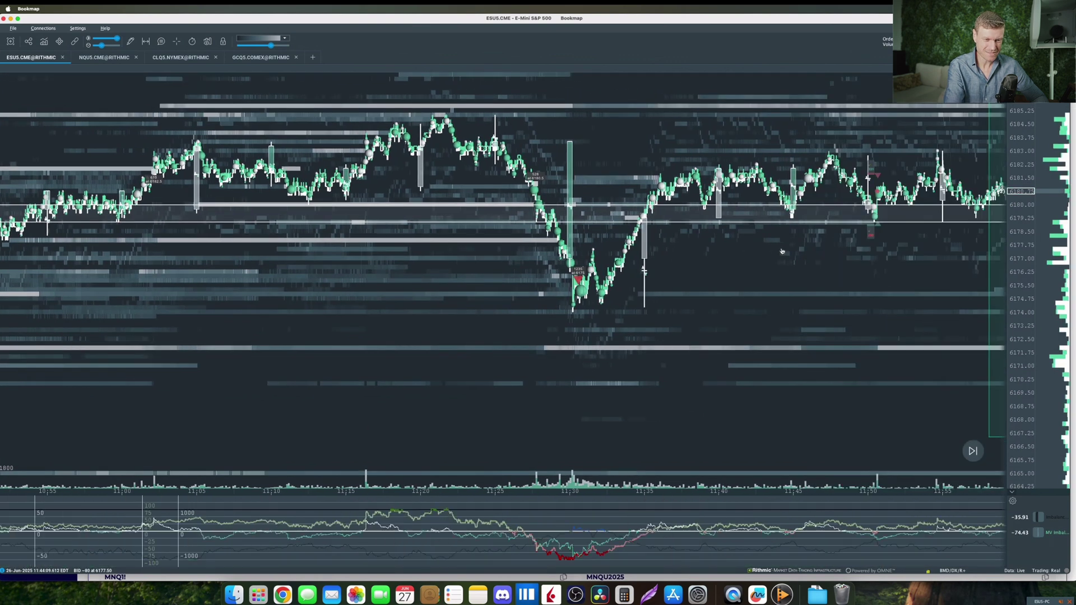